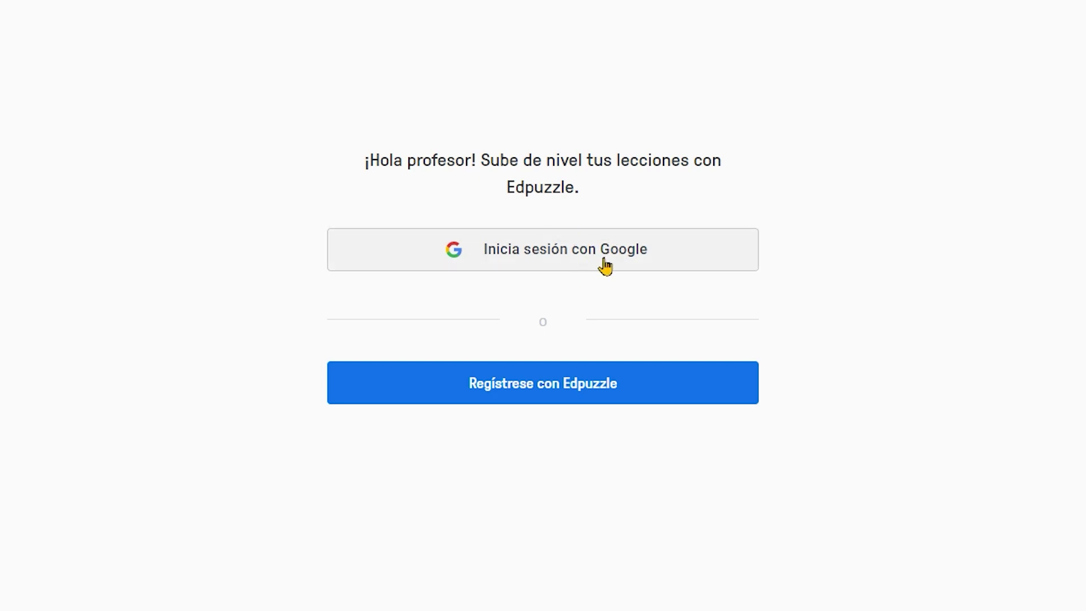
Step: Sign up as a teacher with the Google account and fill in the optional account password
click(594, 250)
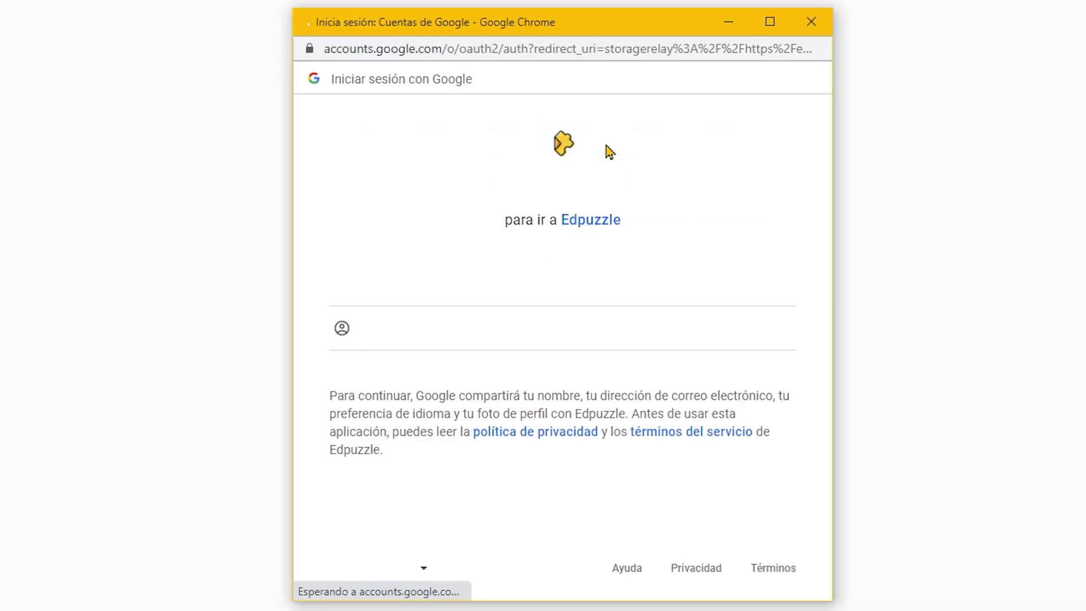
click(435, 289)
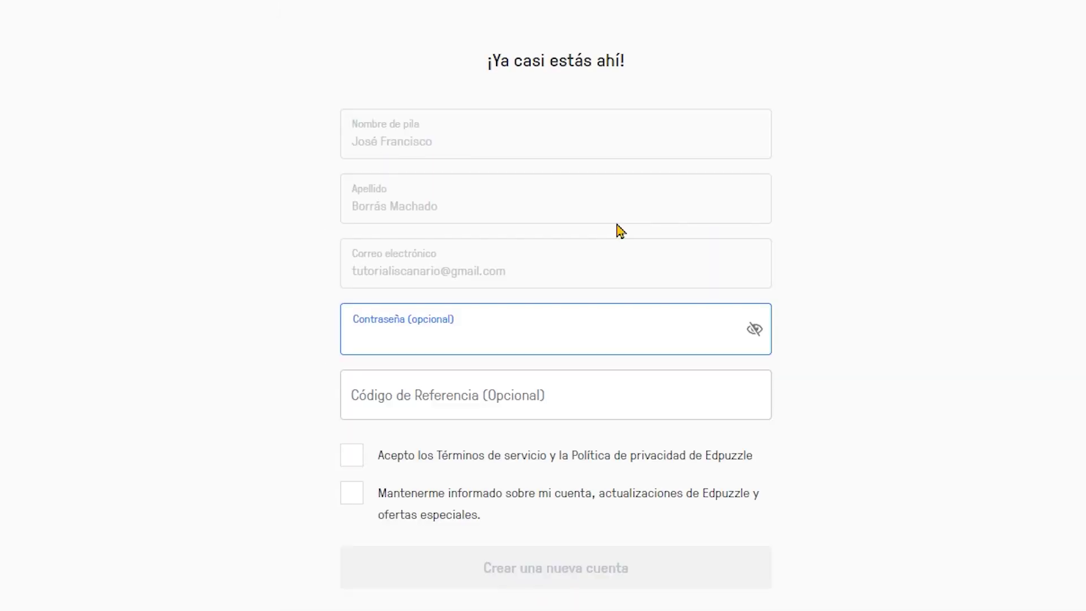
click(477, 335)
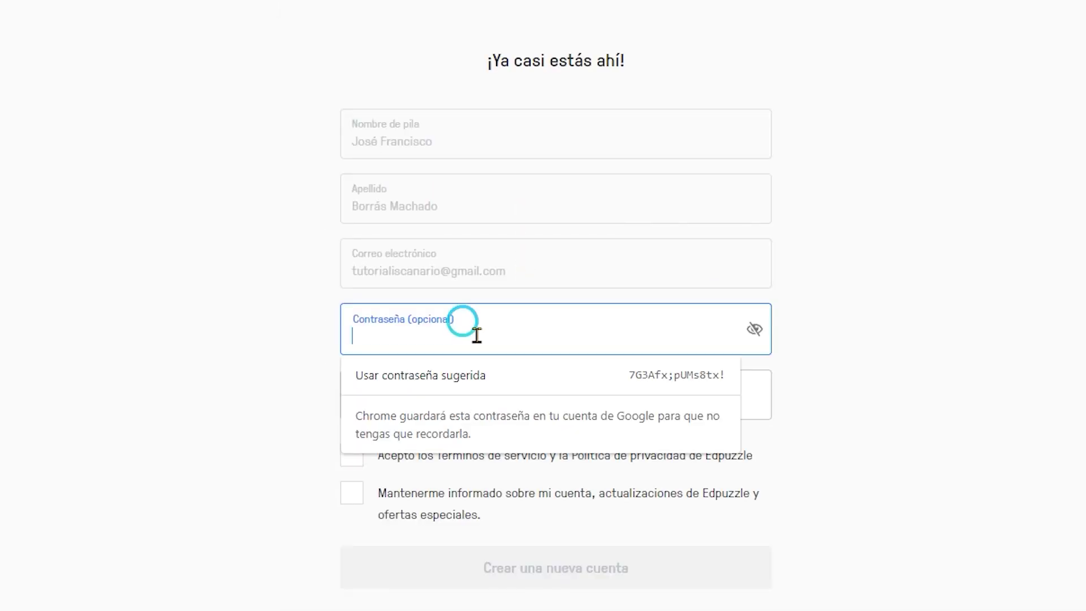
click(734, 380)
click(630, 404)
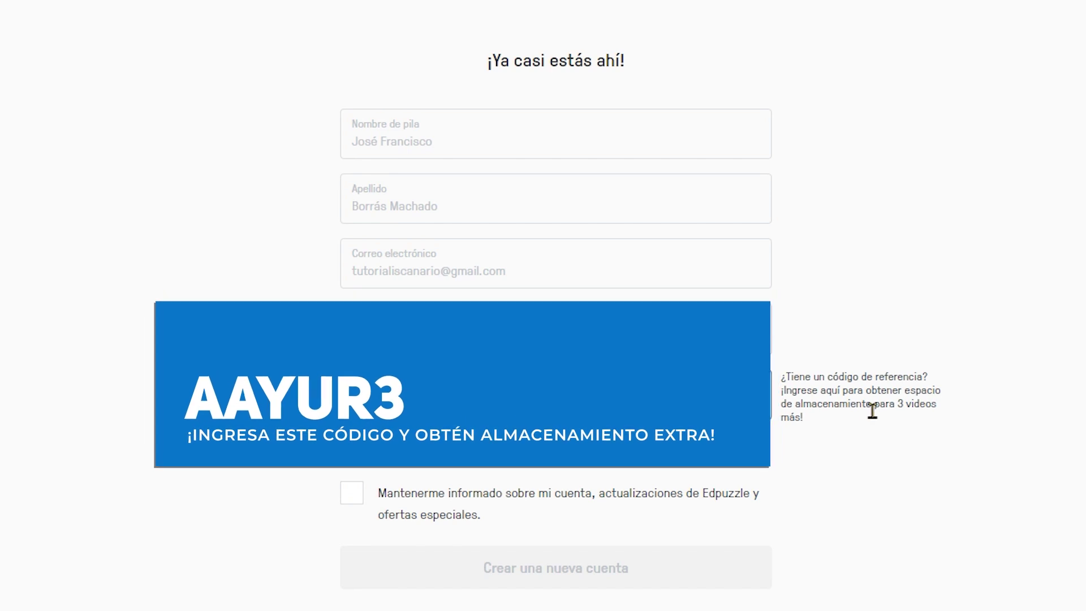
Step: Accept the terms of service and privacy policy, opt in to account updates, and create the new account
click(679, 455)
click(735, 494)
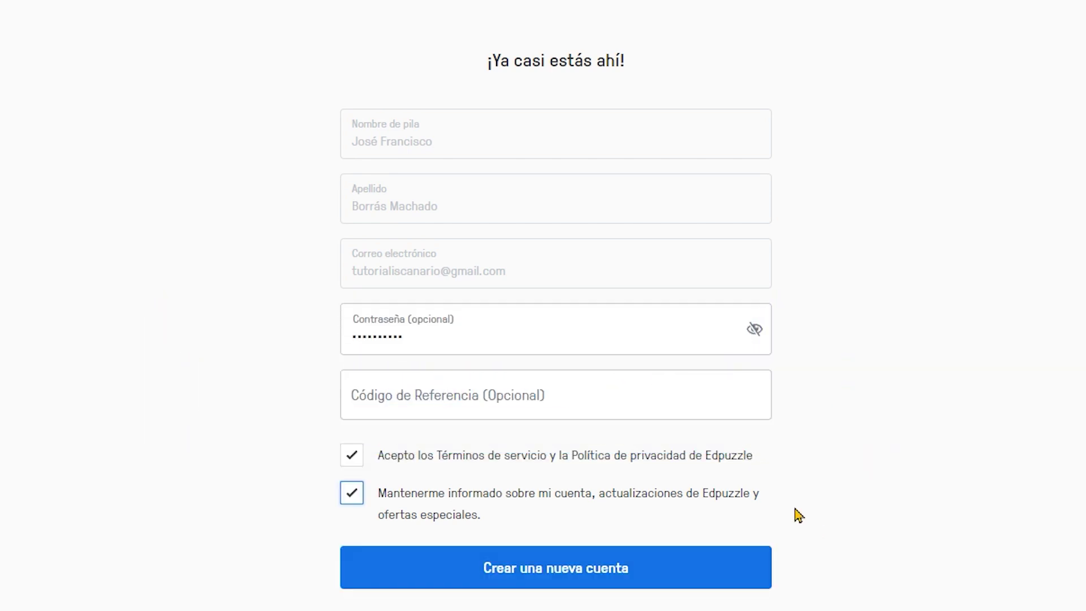
click(563, 569)
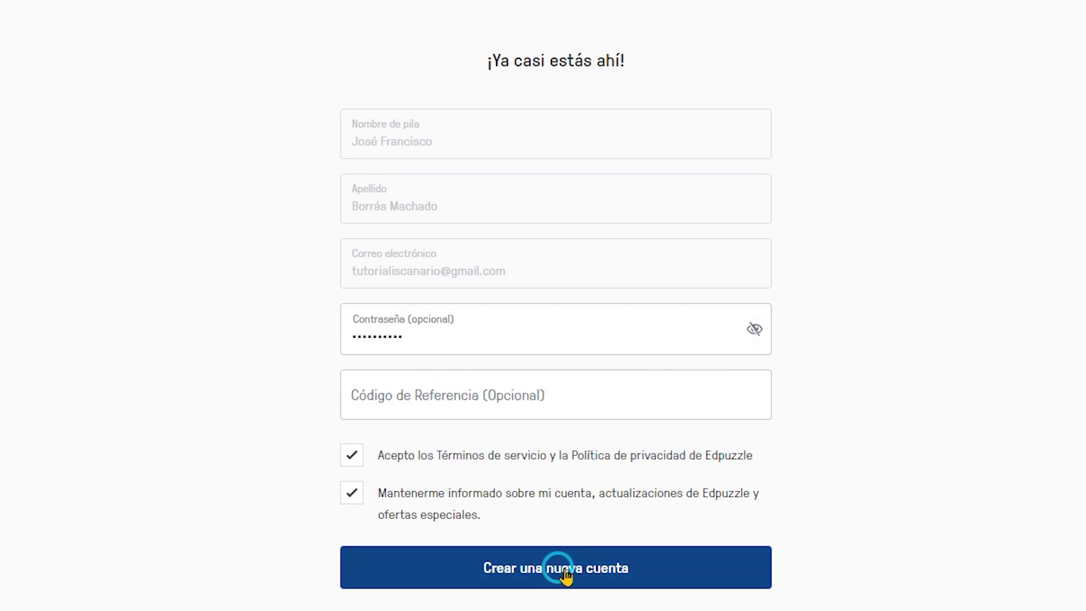
Step: Set the school or organization to Universidad De La Laguna and continue
click(964, 213)
click(416, 290)
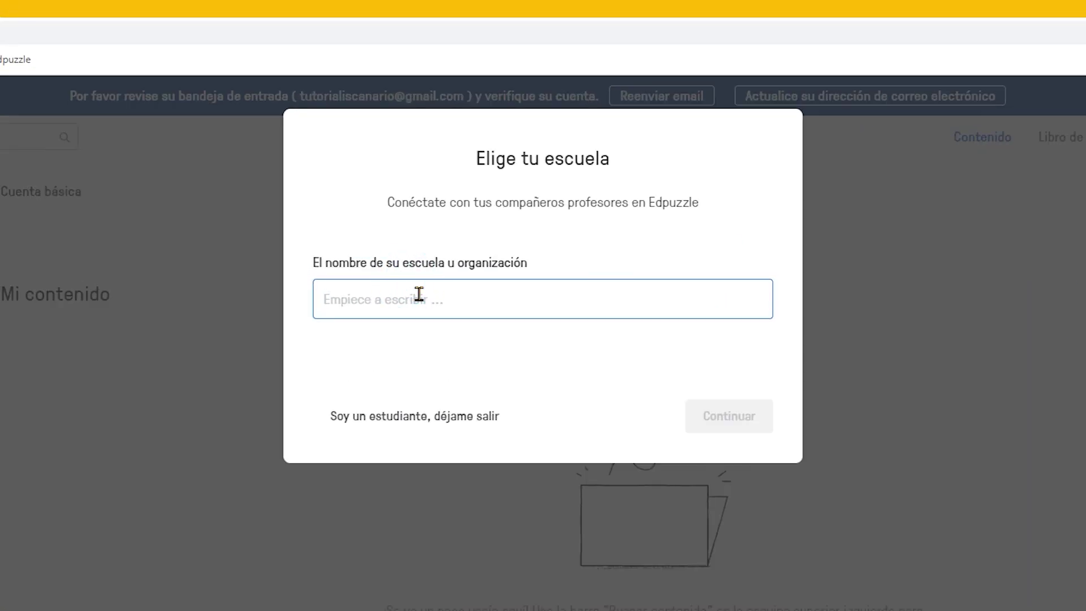
click(490, 300)
text(Universidad De La Laguna)
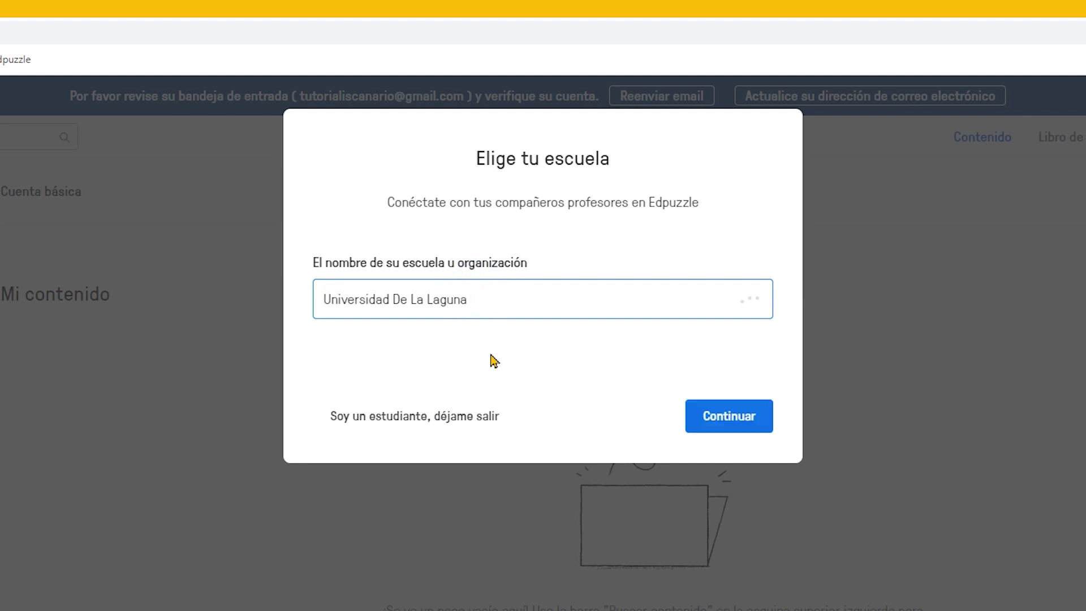
click(732, 416)
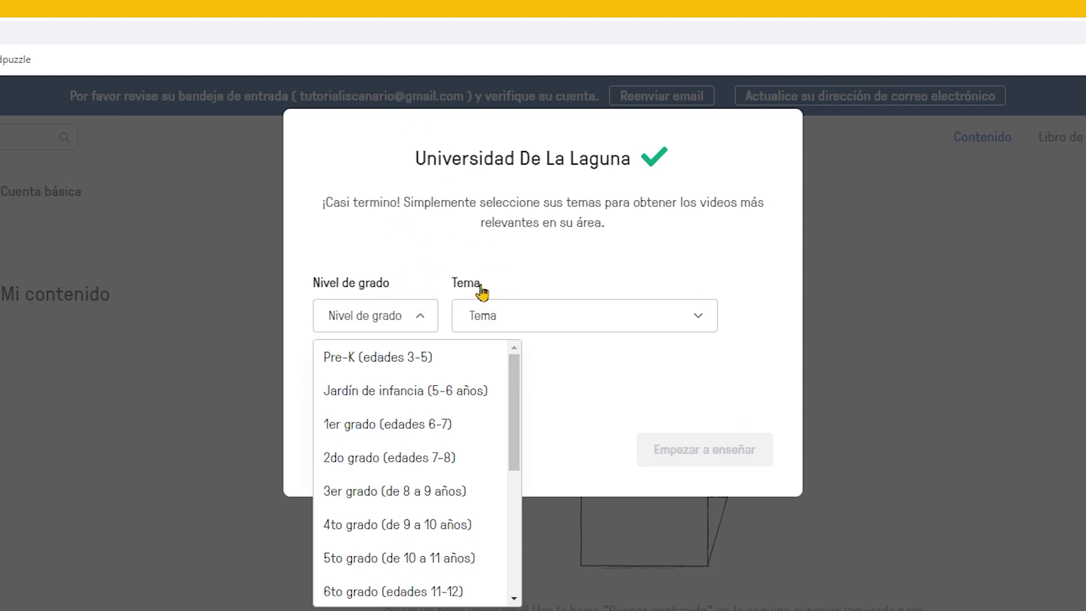
Step: Choose higher education / college as the grade level and Other as the subject, and finish the teacher setup
scroll(413, 509, down, 5)
click(425, 574)
click(629, 326)
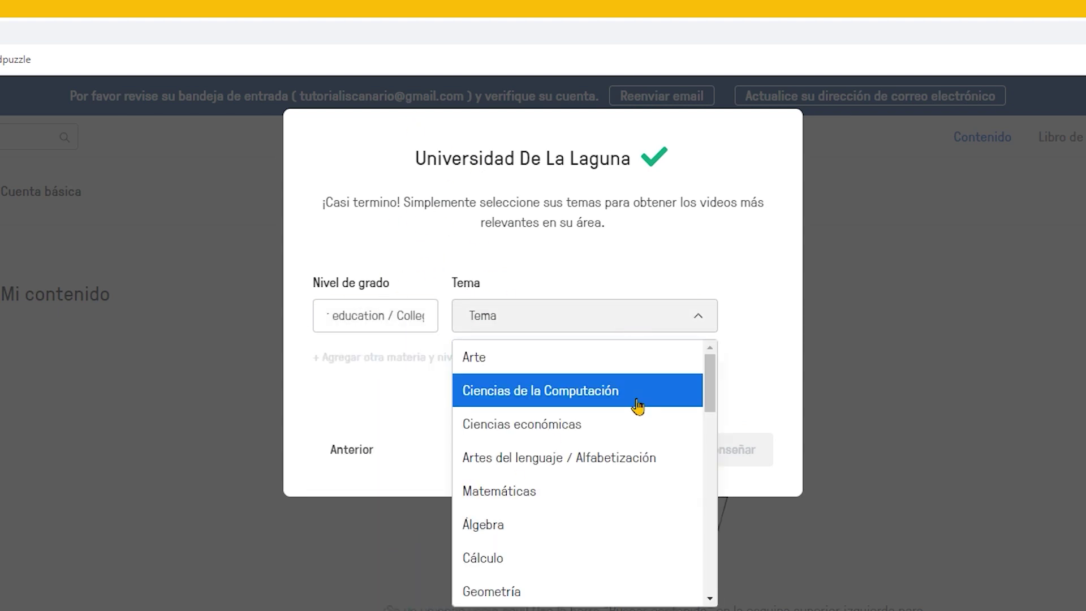
scroll(595, 510, down, 10)
click(509, 584)
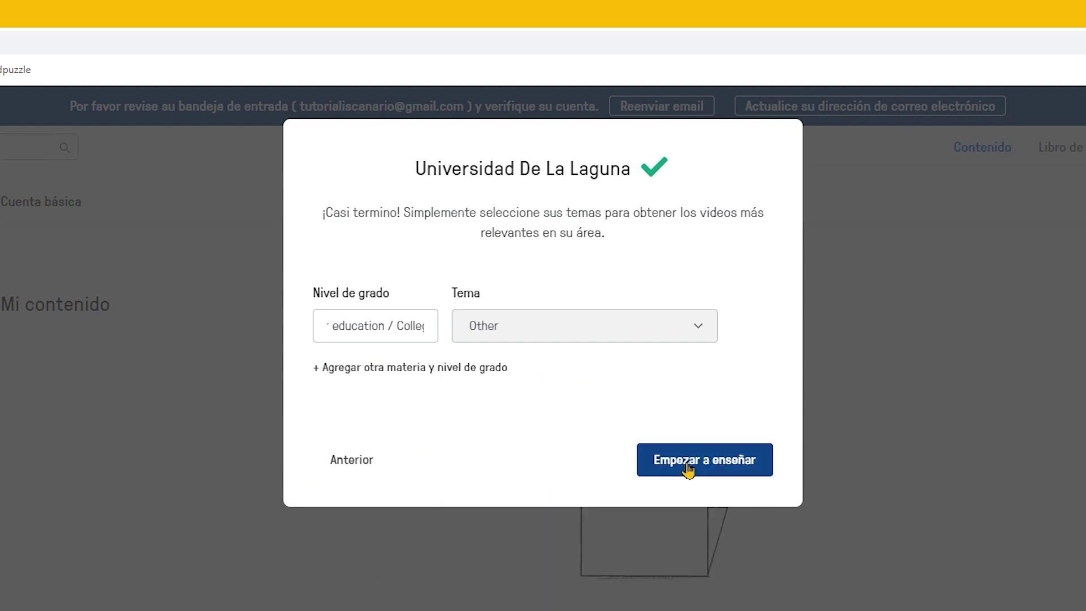
click(696, 468)
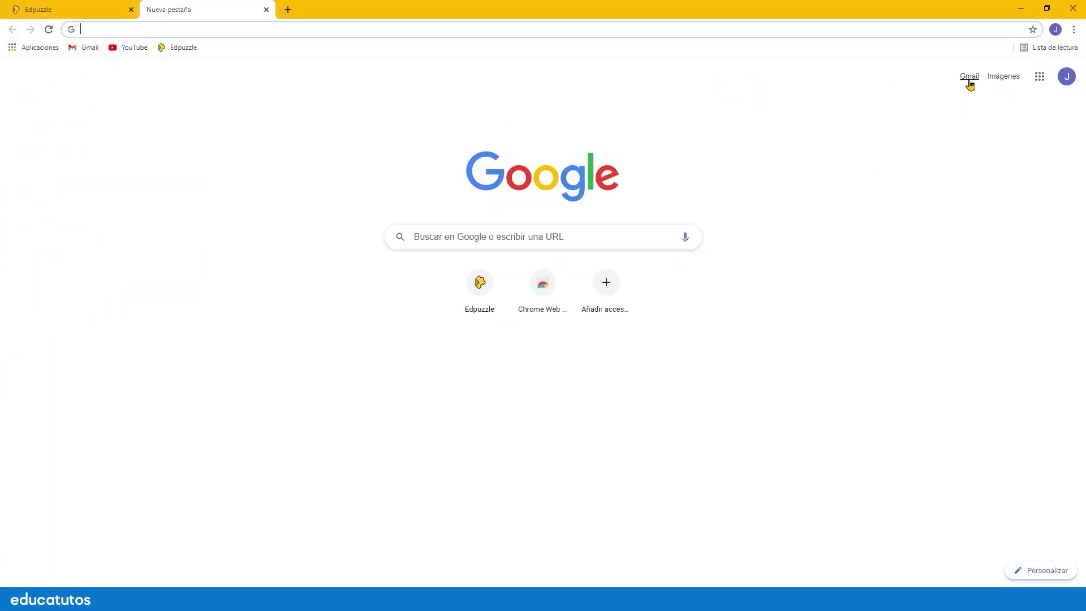
Step: Switch to Gmail, verify the account through Edpuzzle's "Verify your email address" message, and get started in Edpuzzle
click(970, 79)
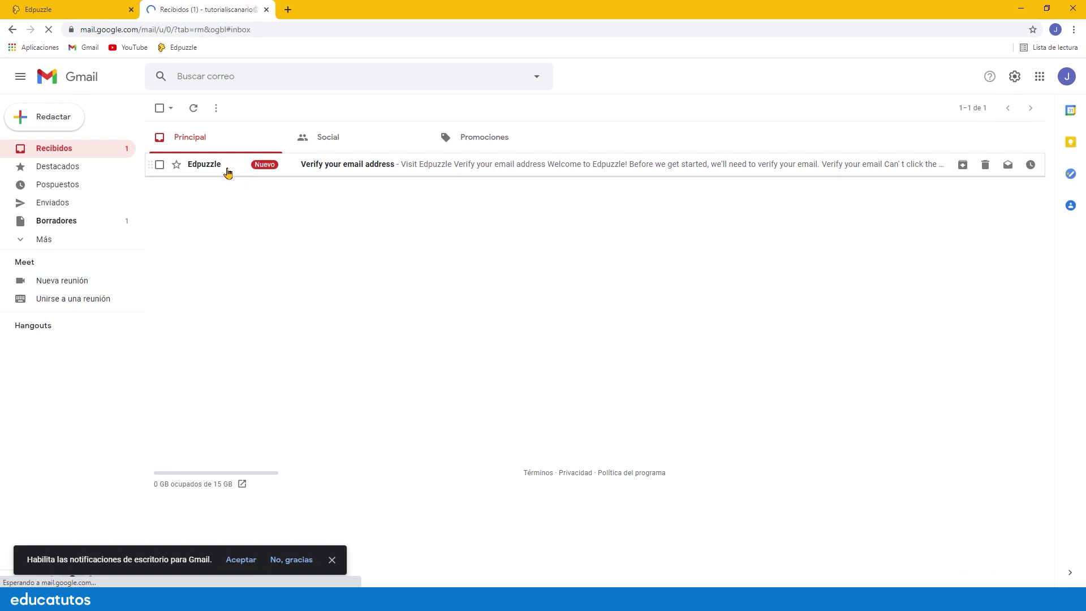
click(208, 169)
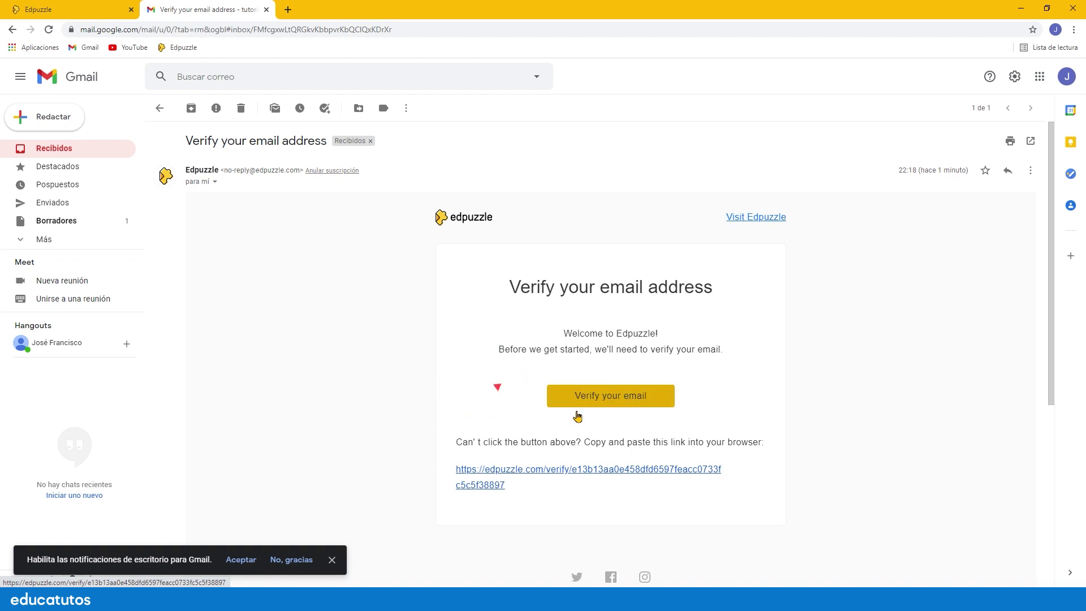
click(613, 405)
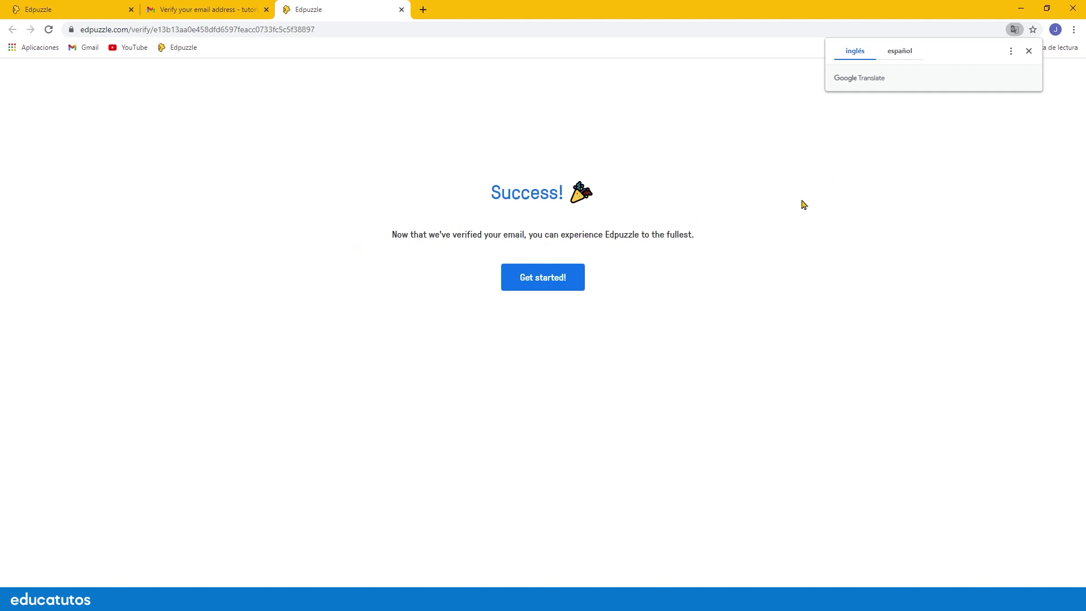
click(560, 279)
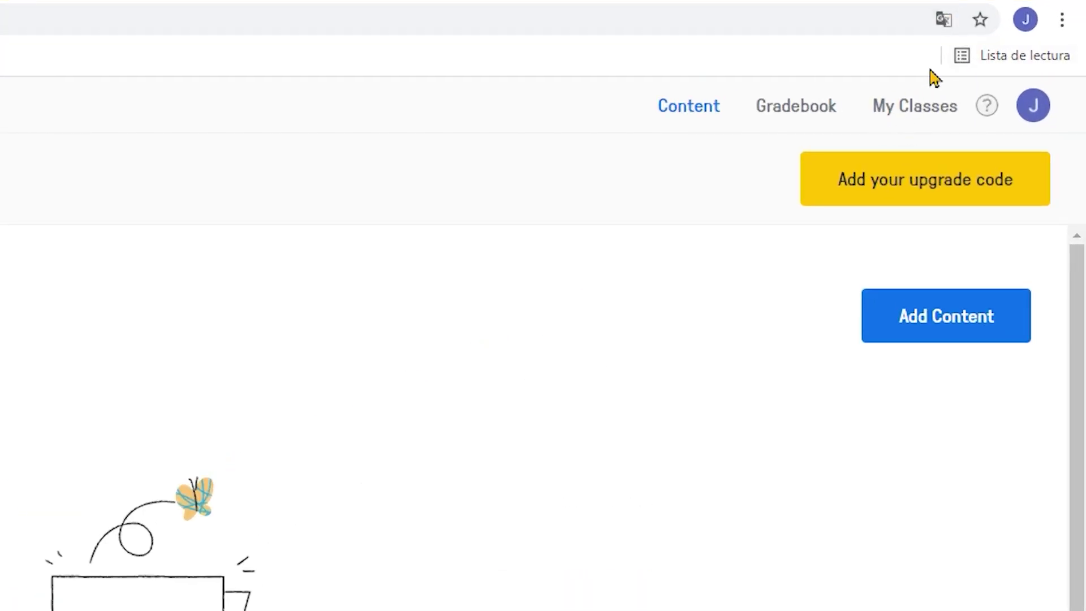
Step: Translate the Edpuzzle page into Spanish and open the teacher's classes page
click(943, 19)
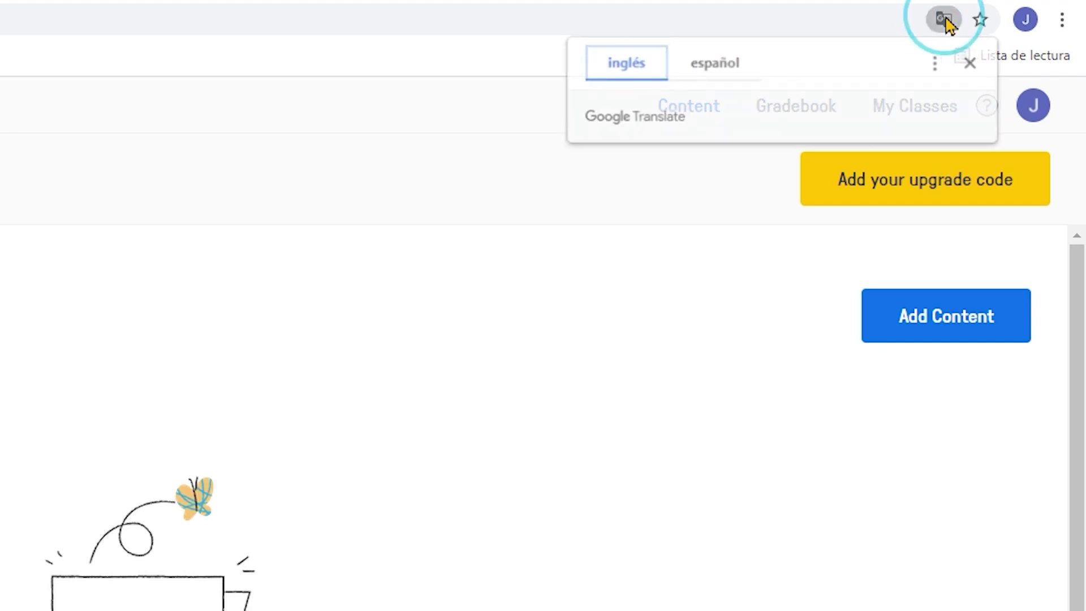
click(727, 70)
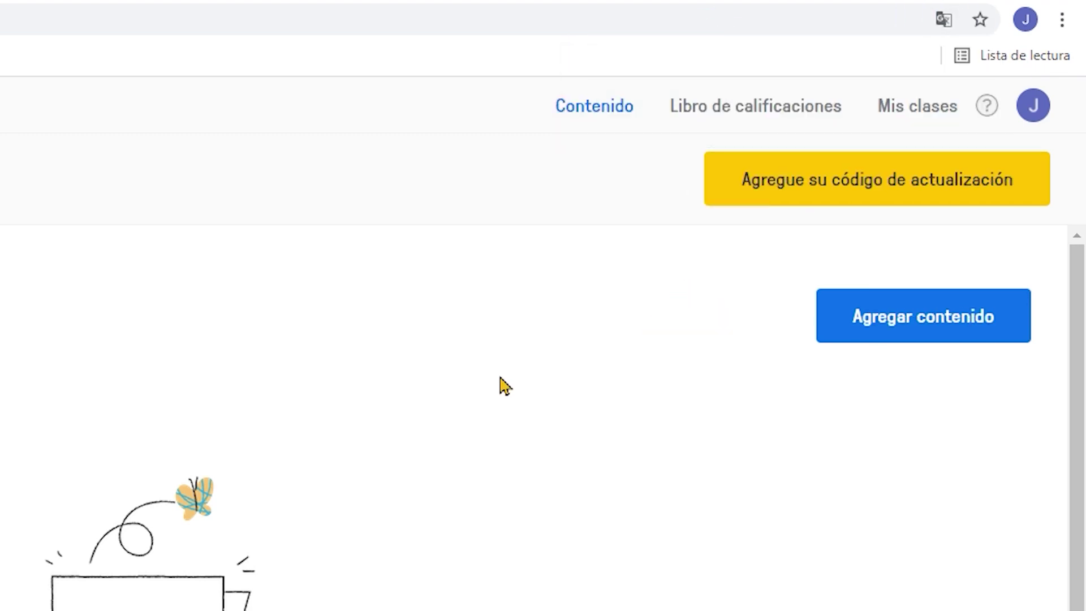
click(904, 108)
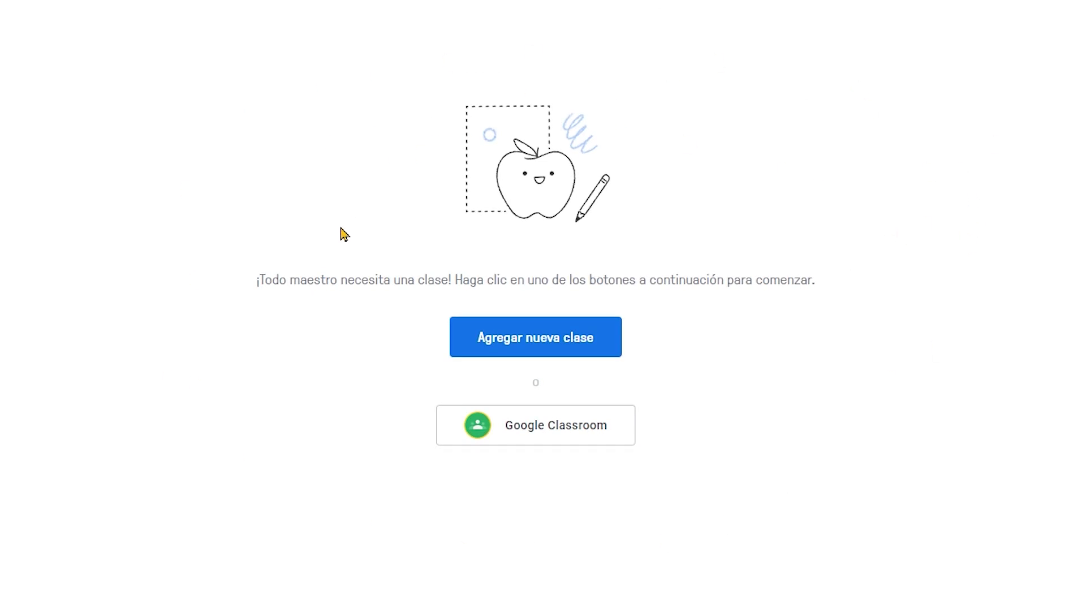
click(253, 290)
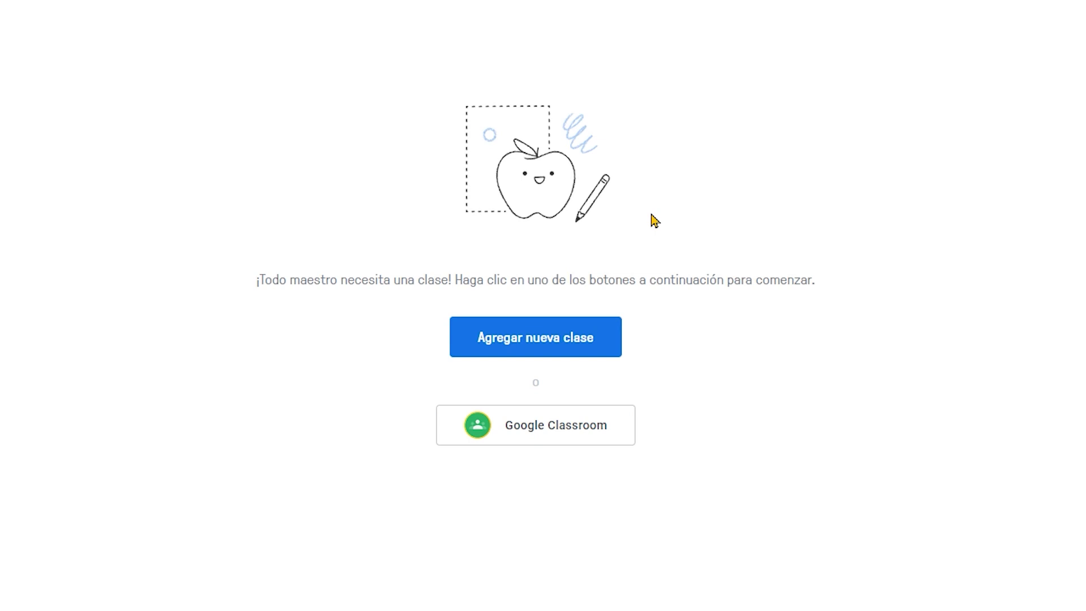
Step: Create a new class named "Flipped Classroom Educatutos" without a description, keeping the higher education level, Otro subject and Clásico type
click(555, 343)
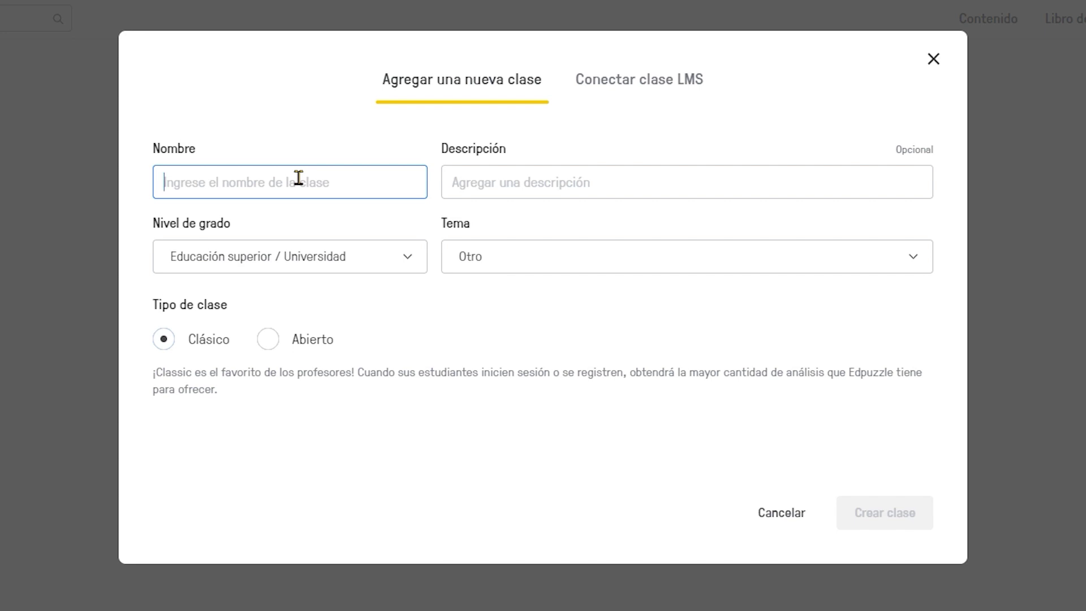
text(Flipped Classroom)
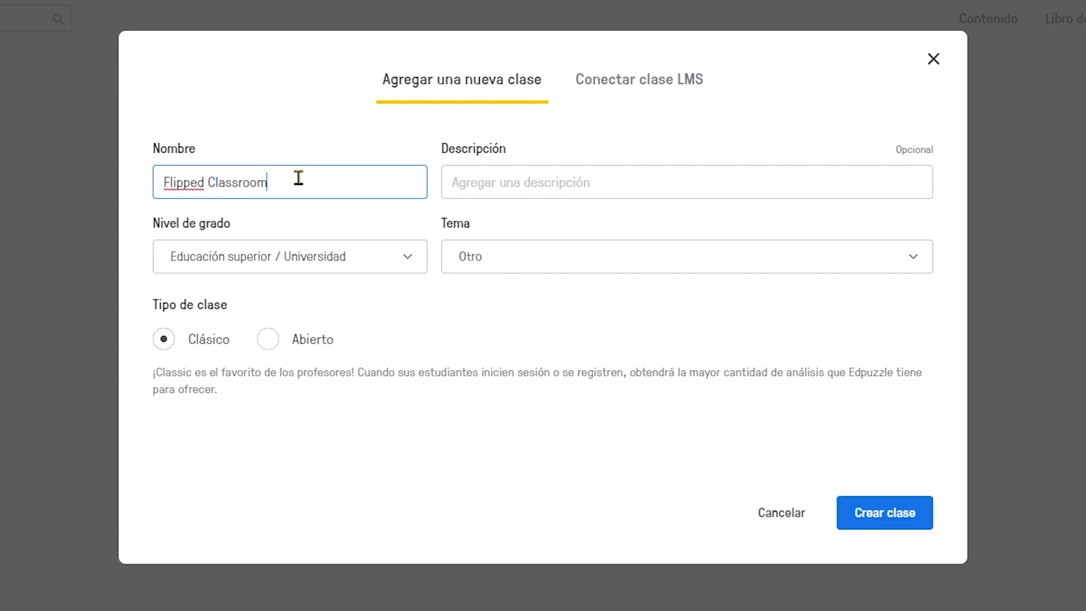
text( Educatutos)
click(520, 179)
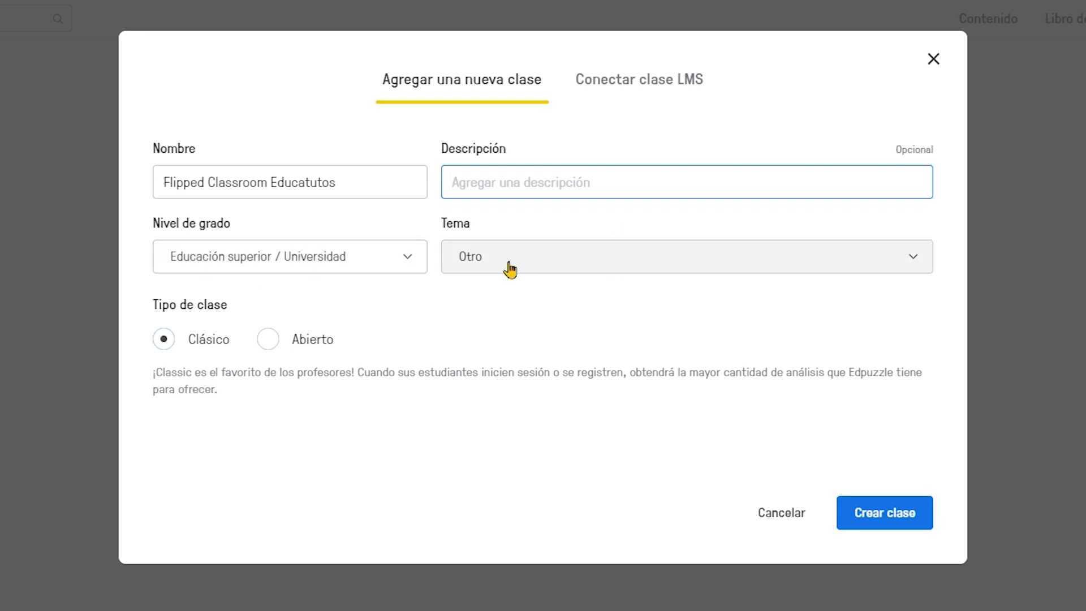
triple_click(166, 303)
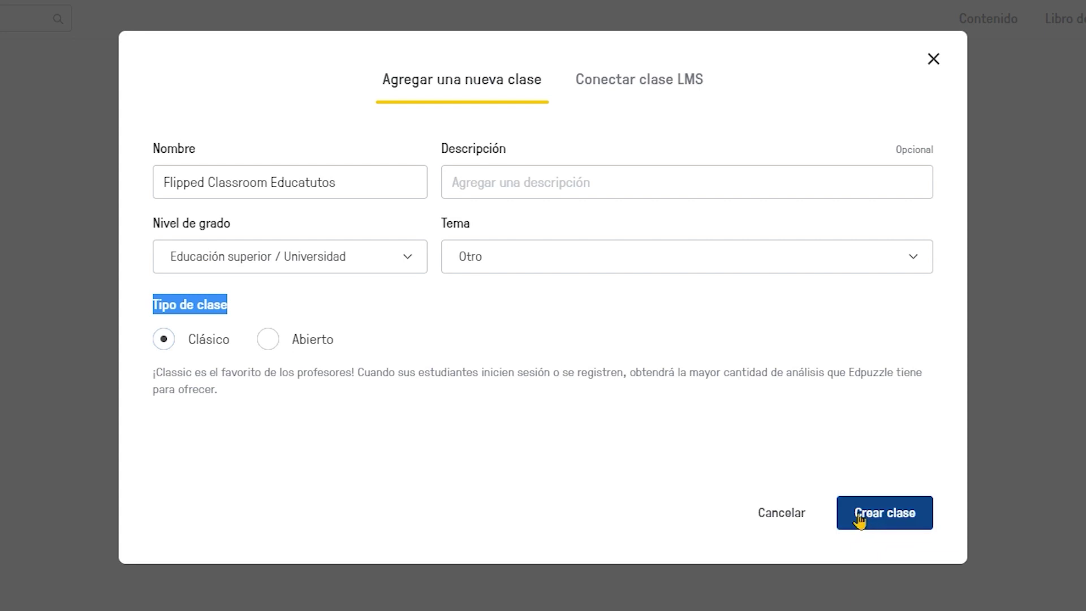
click(896, 515)
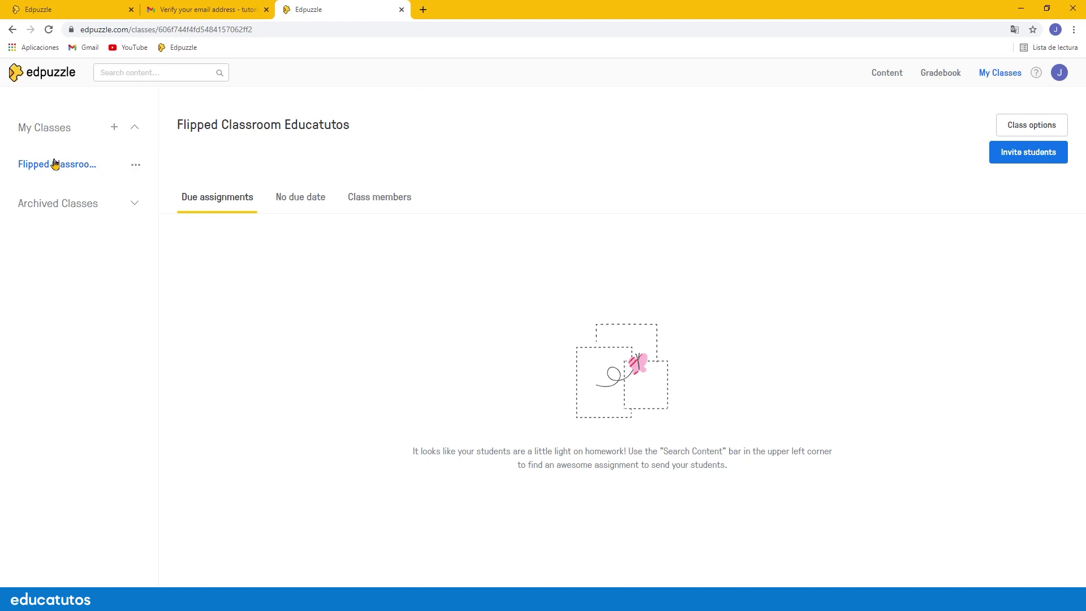
Step: Look over the Flipped Classroom Educatutos class and the content library, returning to the class page
drag(169, 118, 380, 123)
click(453, 370)
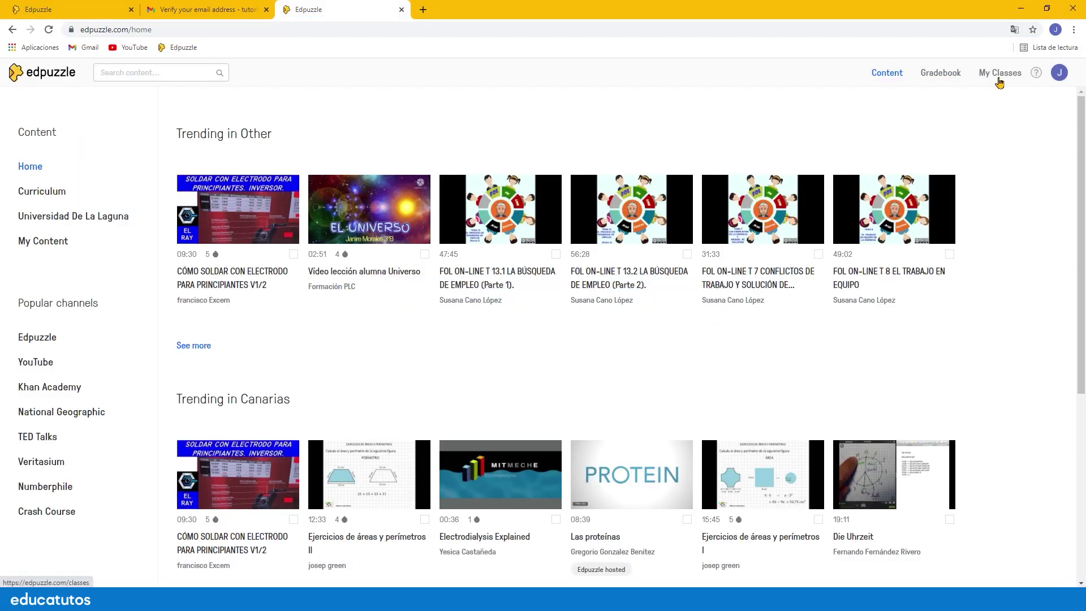
click(997, 76)
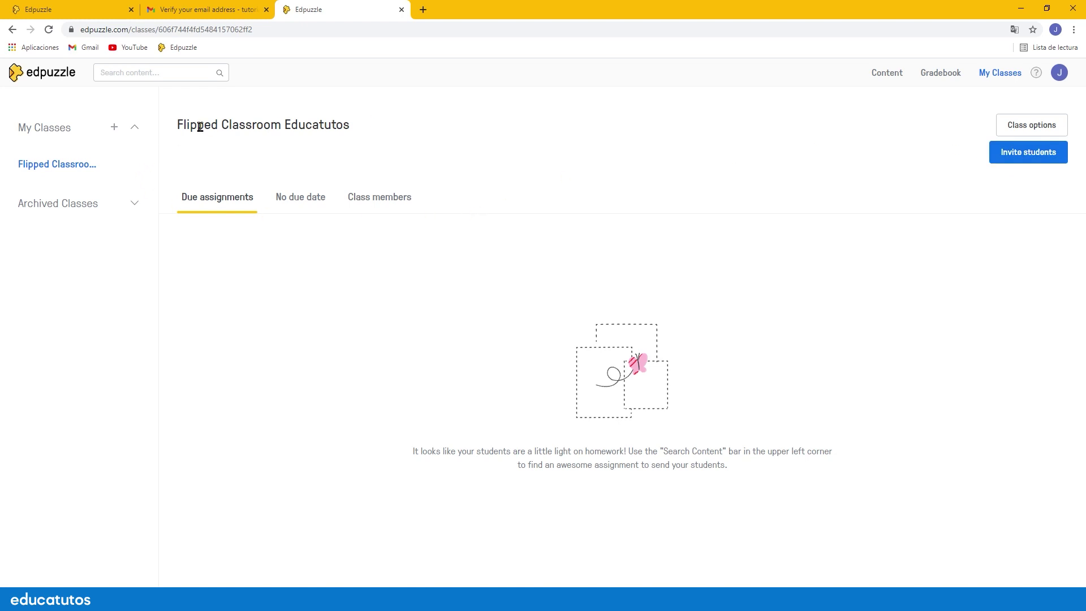
drag(169, 118, 348, 127)
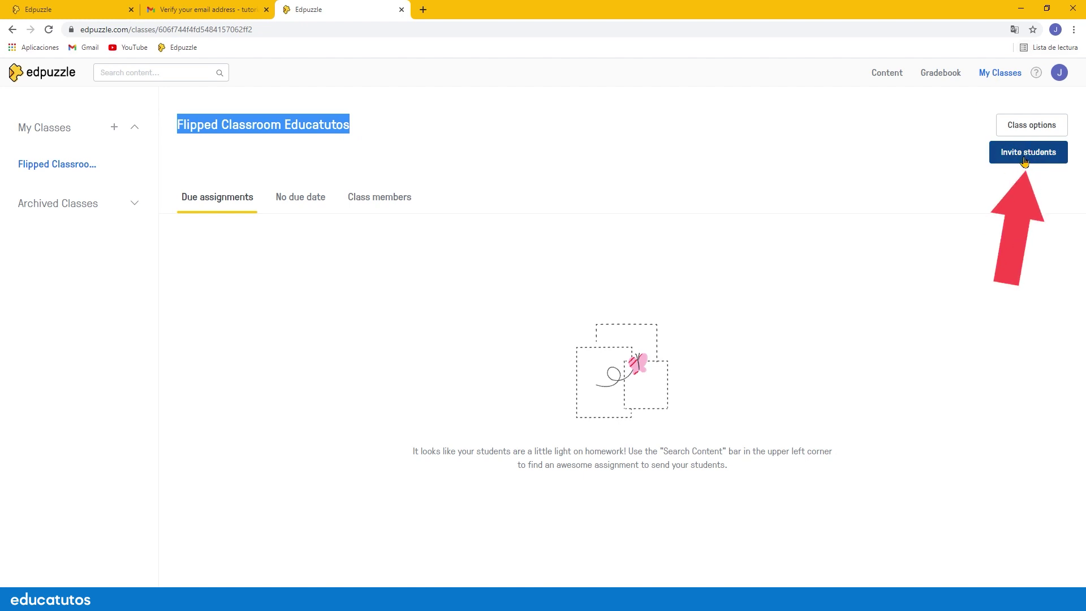
Step: Start inviting students to the class, declaring that the school can give parental consent or signed consent forms exist
click(1026, 159)
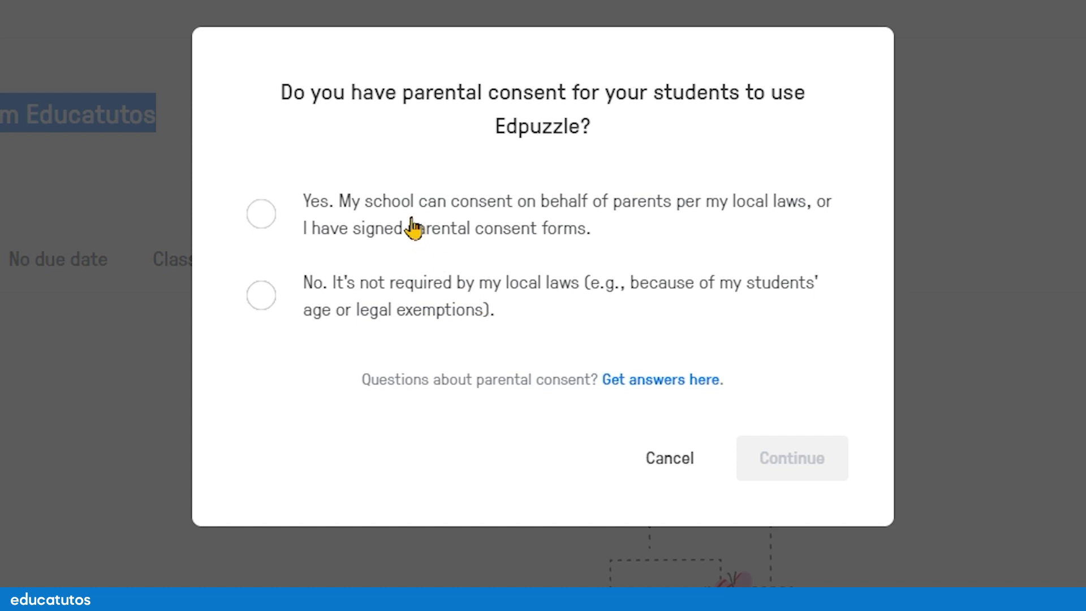
click(338, 234)
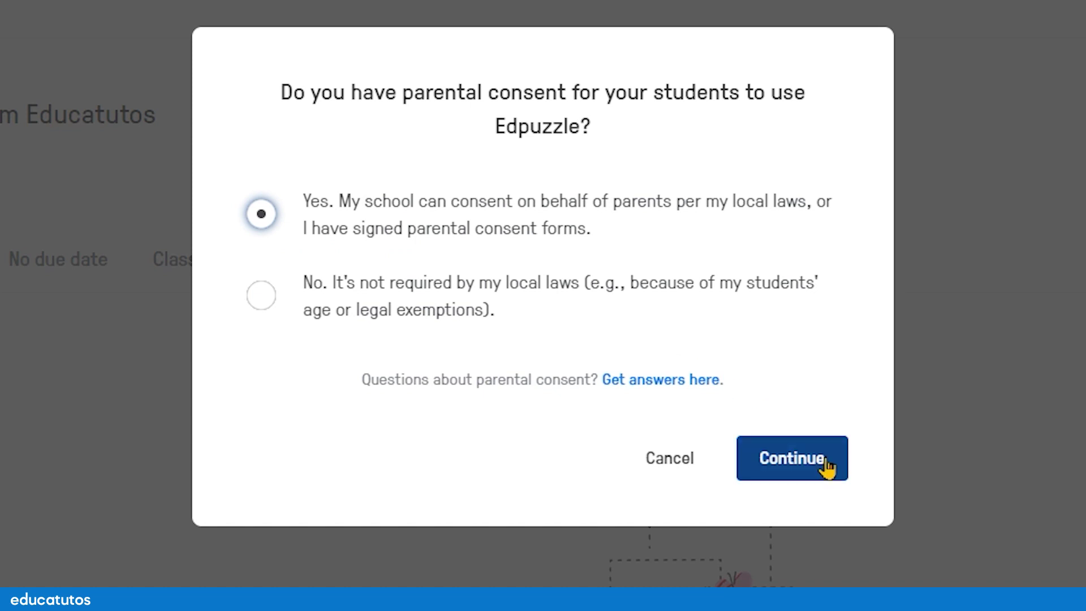
click(803, 459)
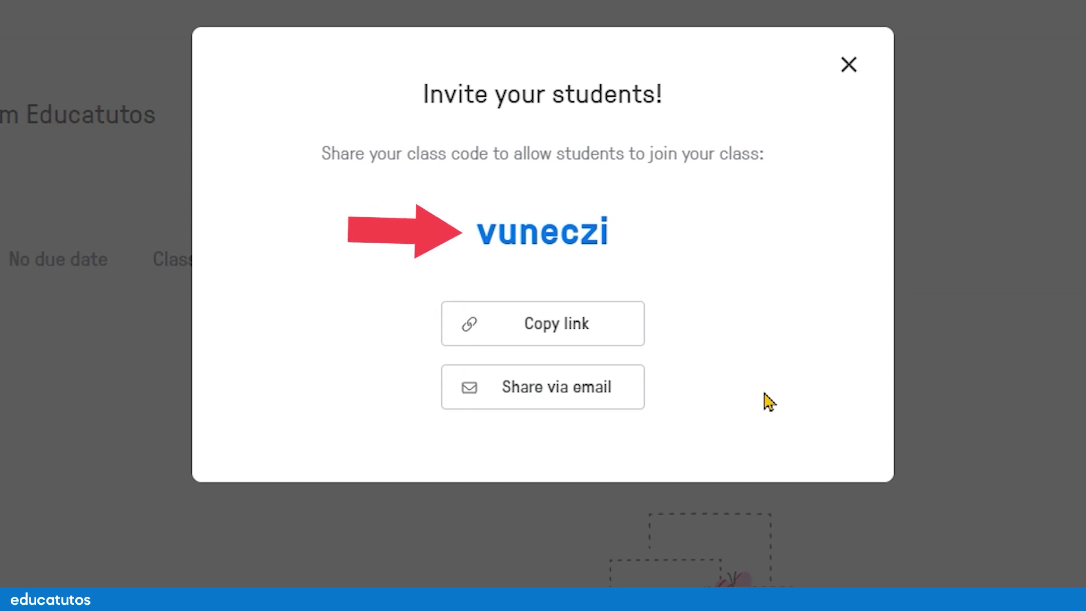
Step: Copy the class invitation link, paste it into a new browser tab's address to check it, and return to the invitation dialog
double_click(563, 233)
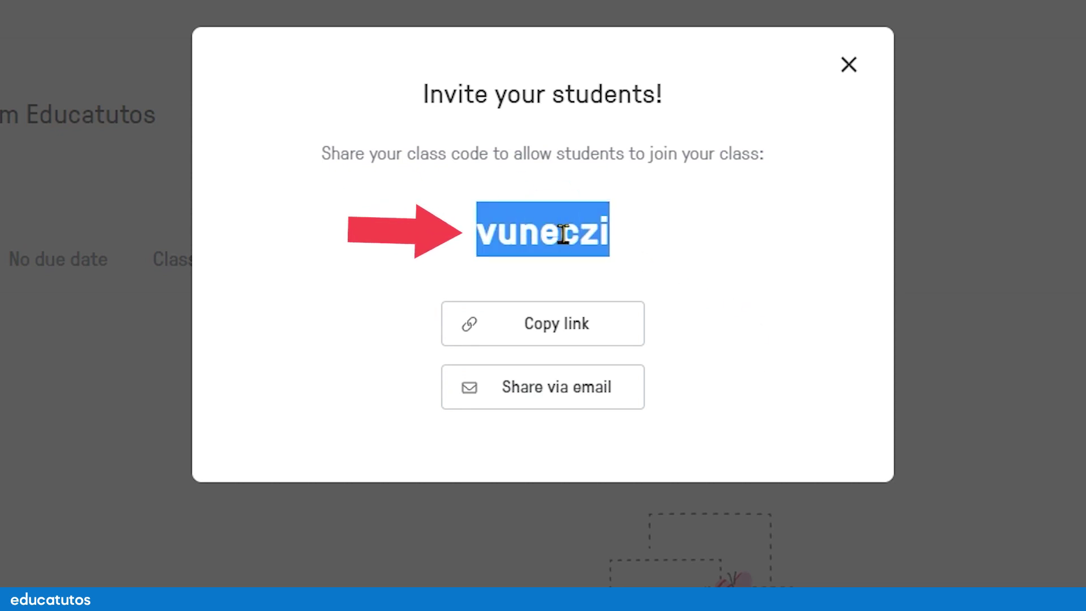
click(558, 334)
click(431, 10)
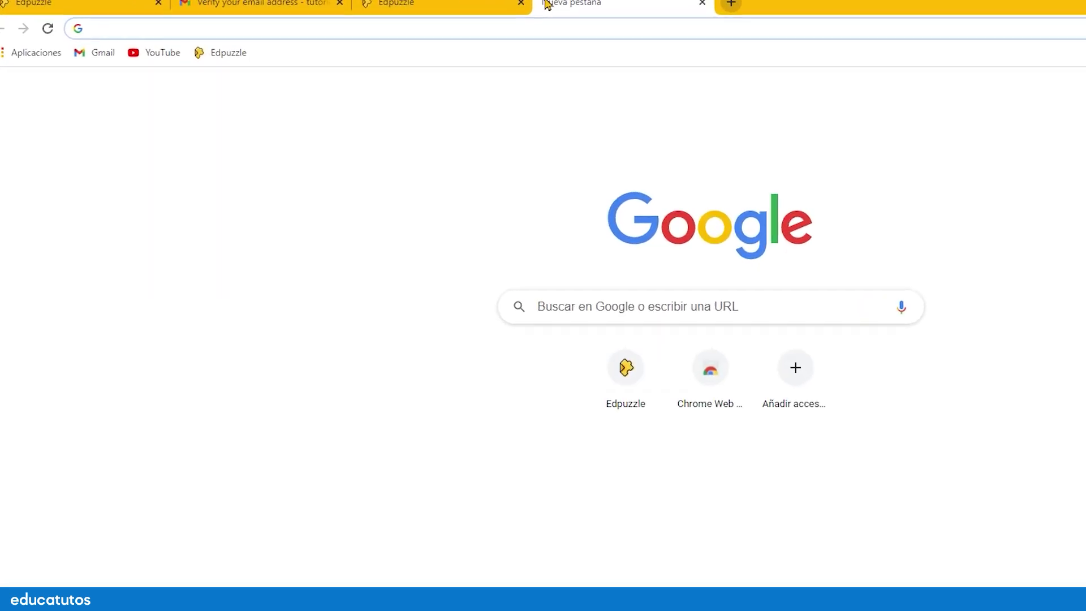
key(ctrl+v)
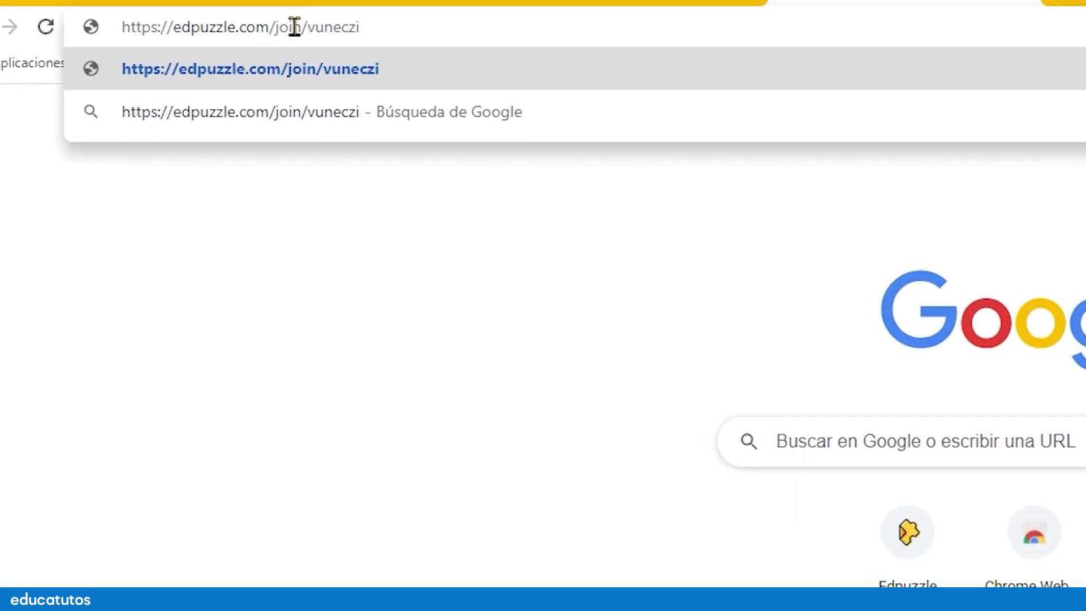
click(552, 1)
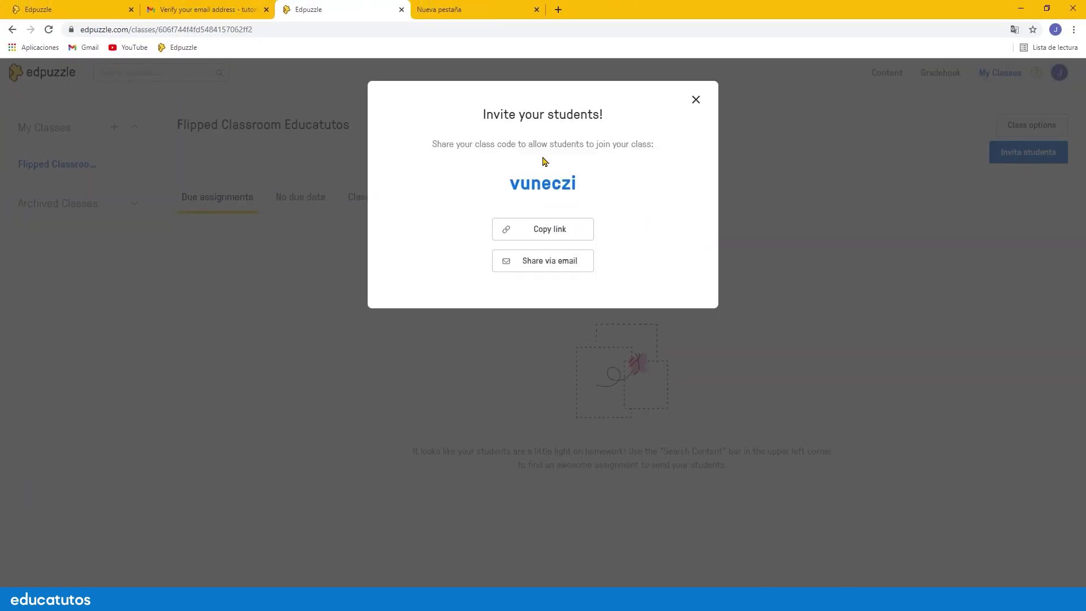
Step: Check the email sharing option for the class invitation, dismiss the application chooser, and highlight the class code
click(568, 262)
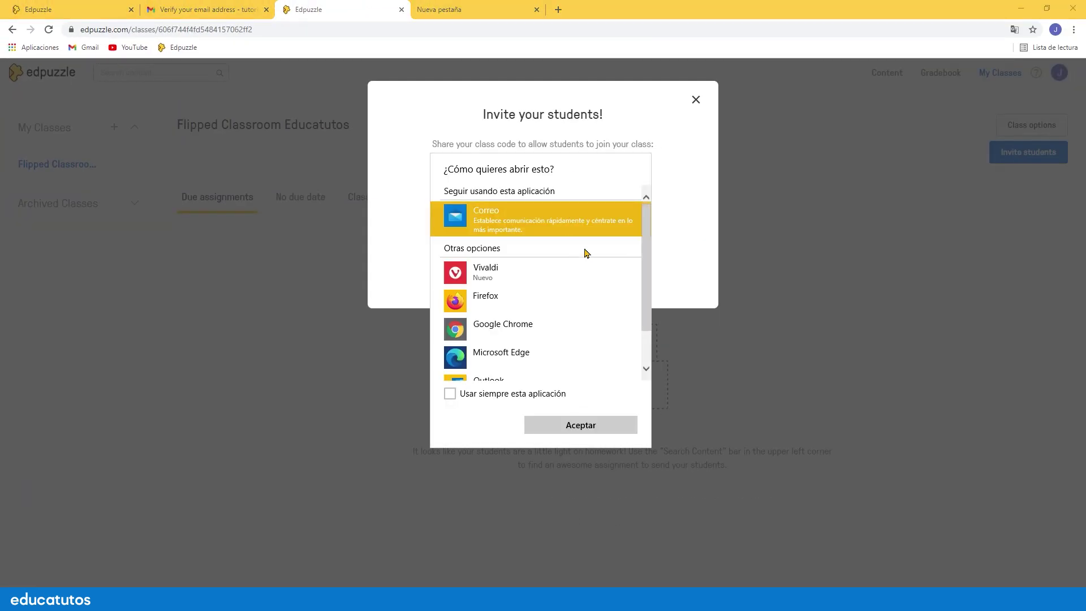
click(694, 163)
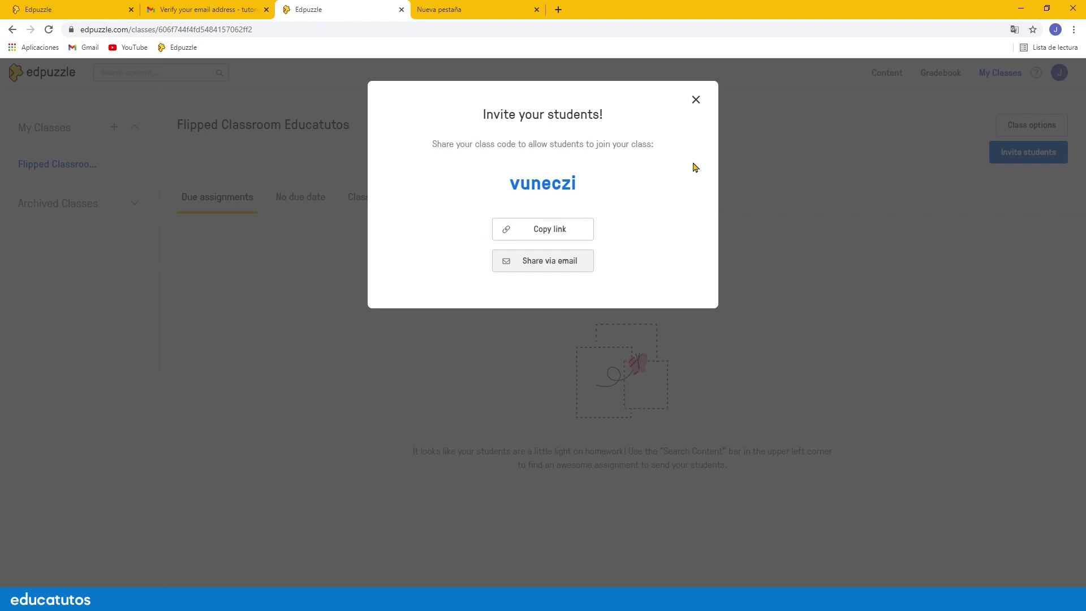
double_click(553, 179)
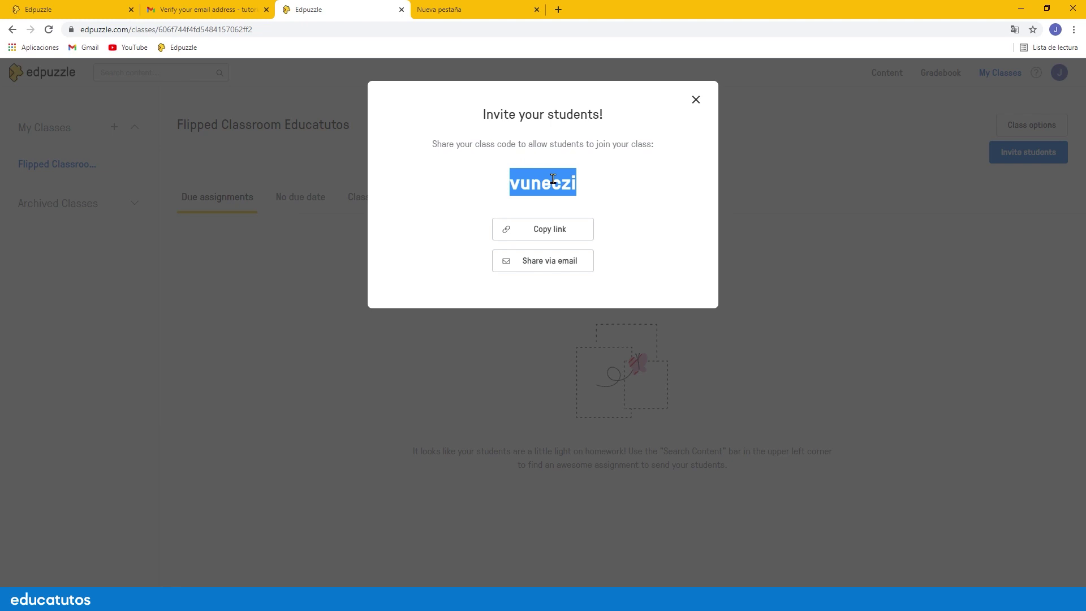
click(497, 227)
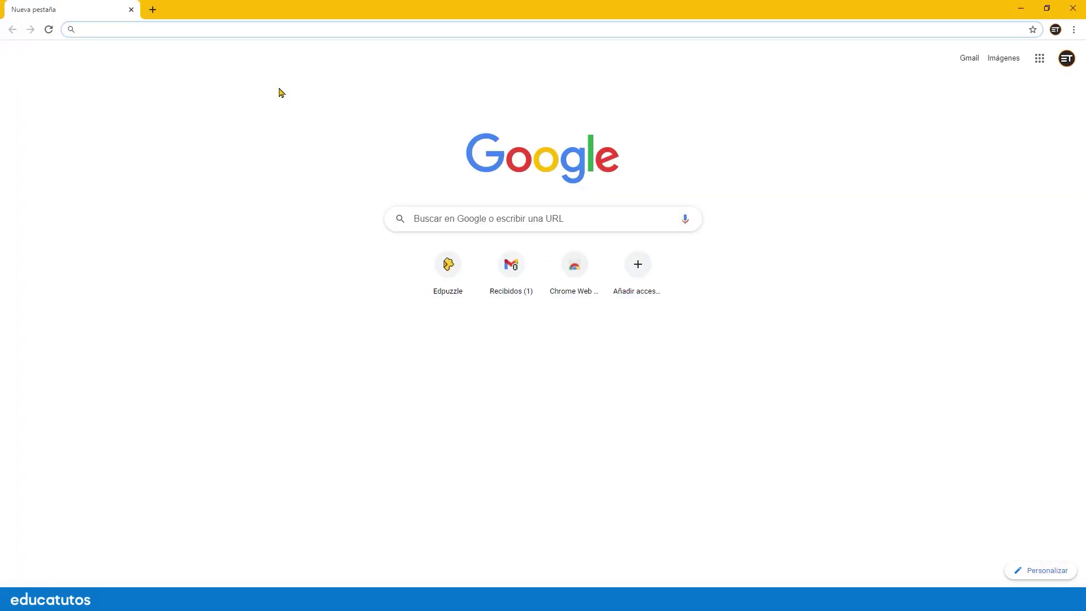
Step: Open the copied class invitation link in the student's browser and sign in to Edpuzzle with Google
click(277, 31)
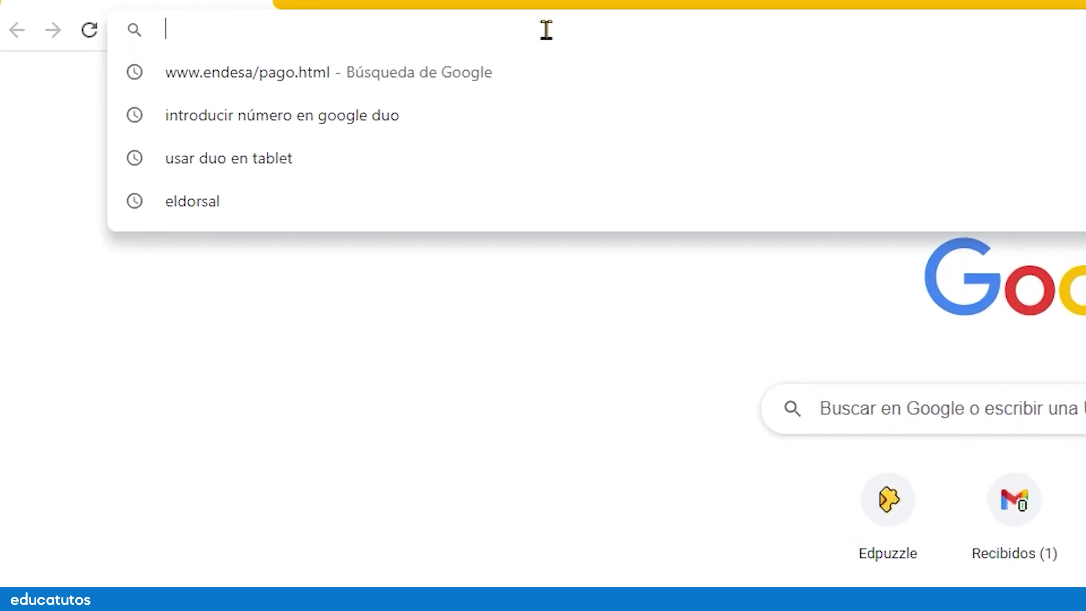
key(ctrl+v)
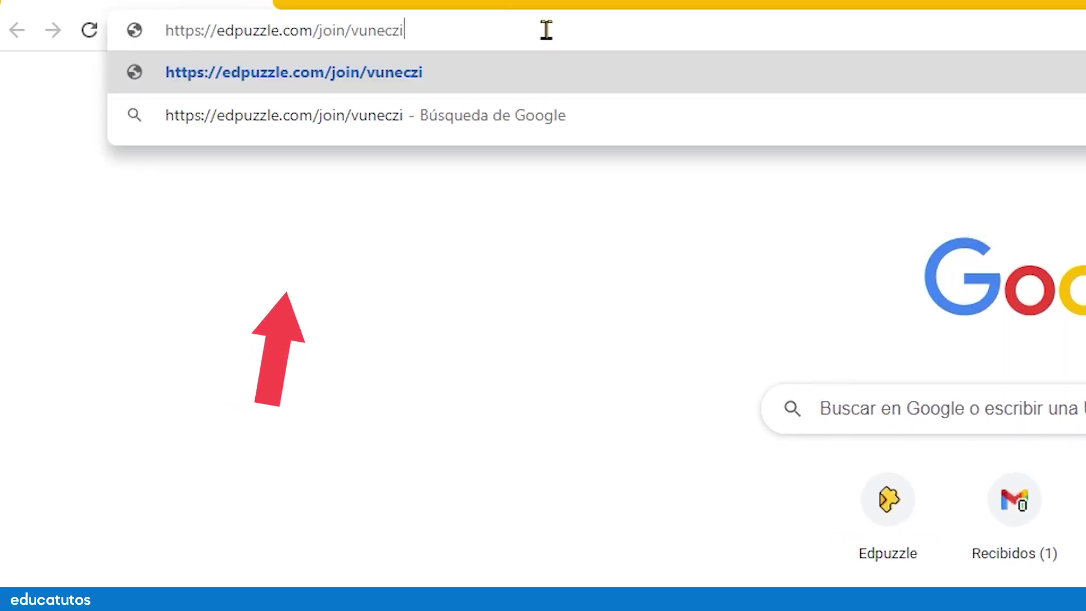
key(Return)
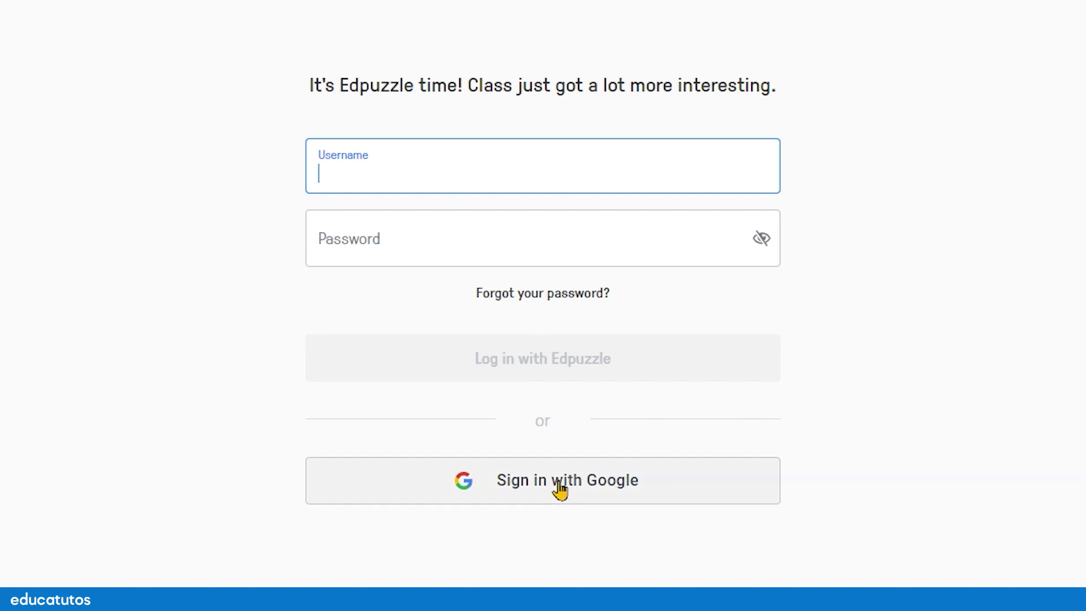
click(528, 488)
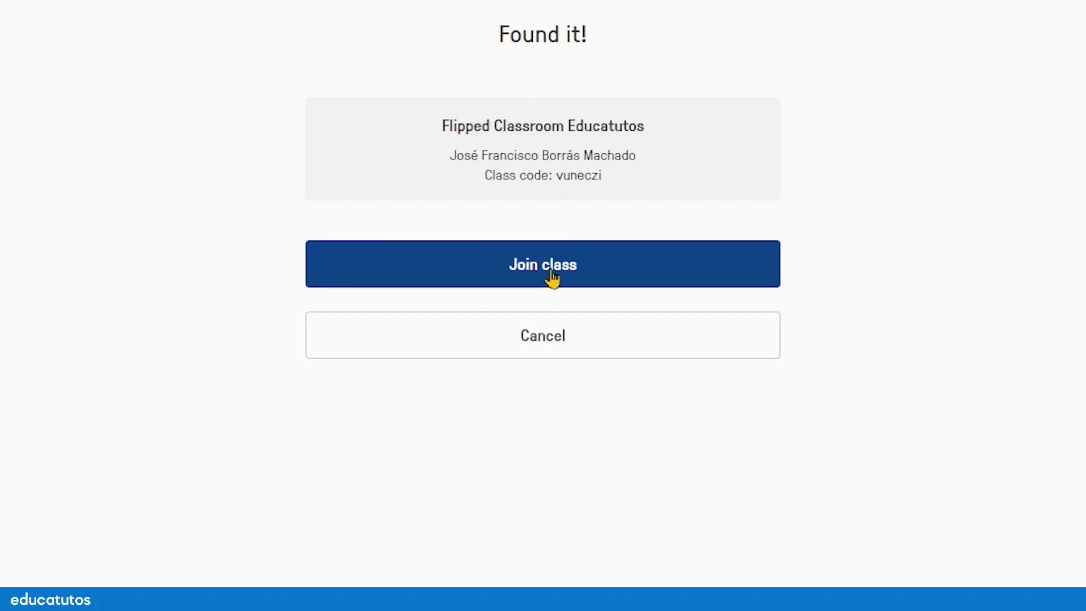
Step: Check the class's teacher, code and name, and join the Flipped Classroom Educatutos class as a student
drag(447, 155, 643, 150)
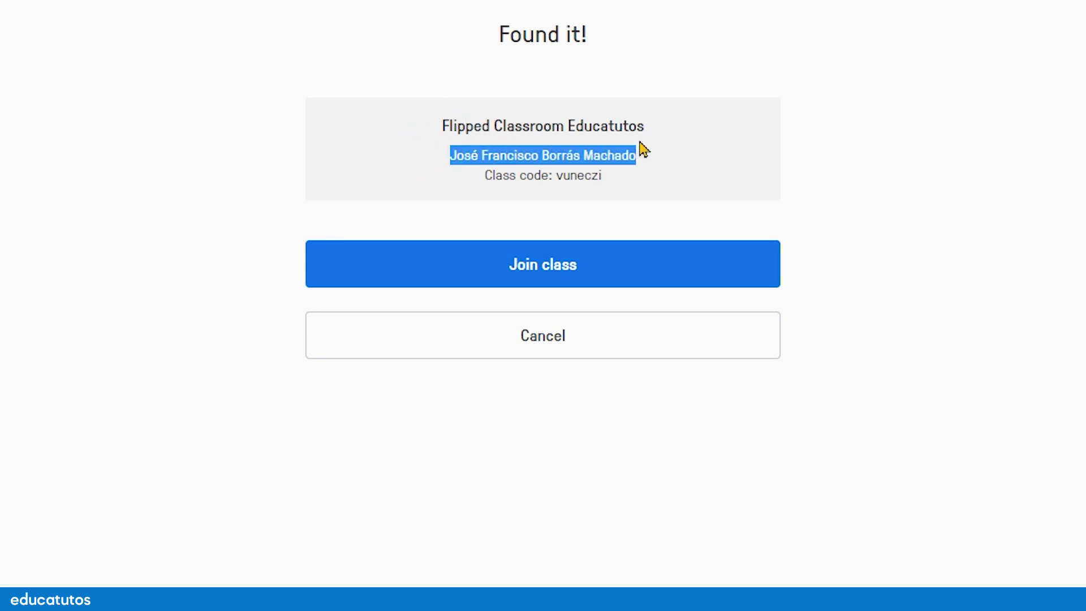
drag(557, 175, 603, 176)
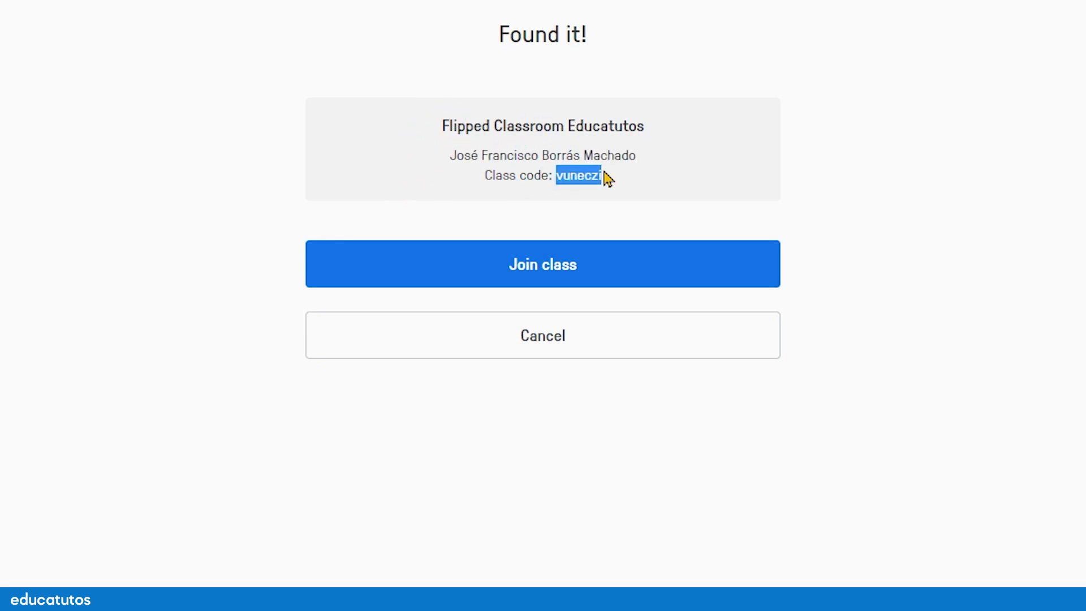
click(454, 124)
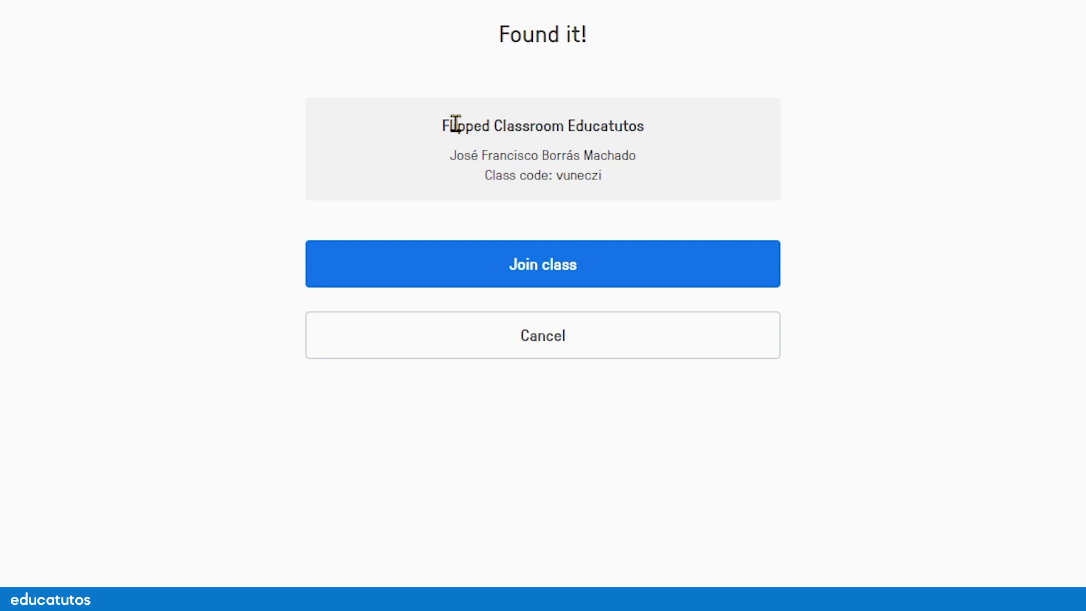
drag(455, 124, 662, 114)
click(1018, 165)
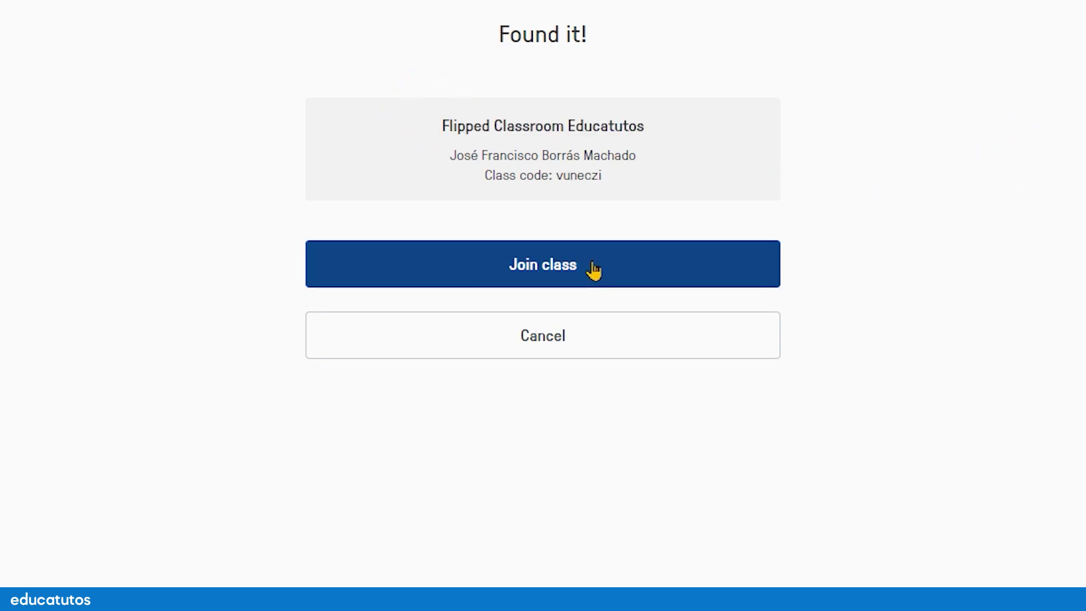
click(545, 264)
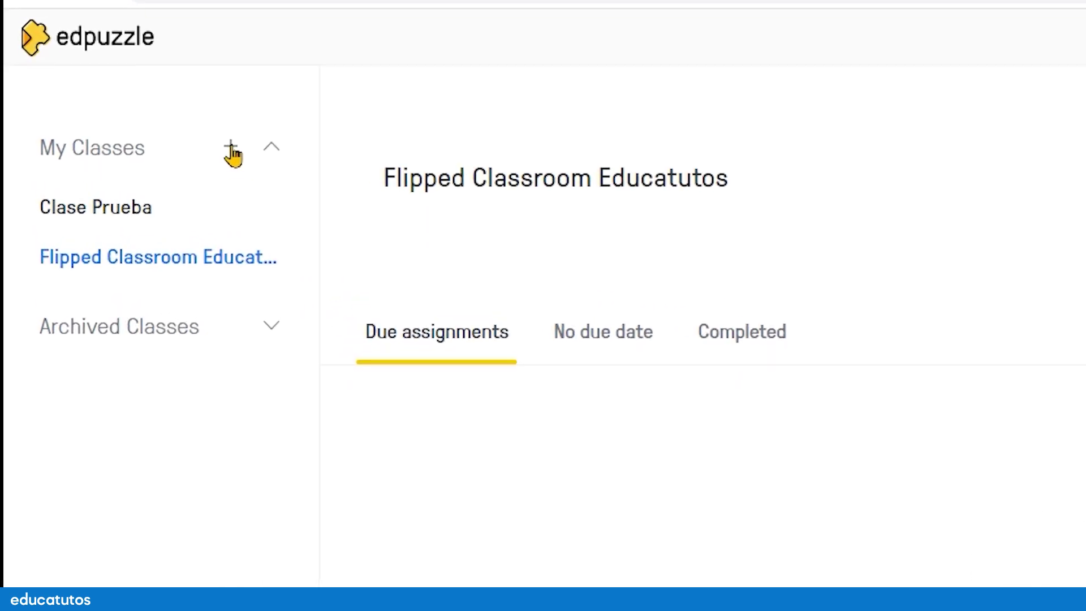
Step: Start joining another class from the student account and paste the copied class code
click(227, 150)
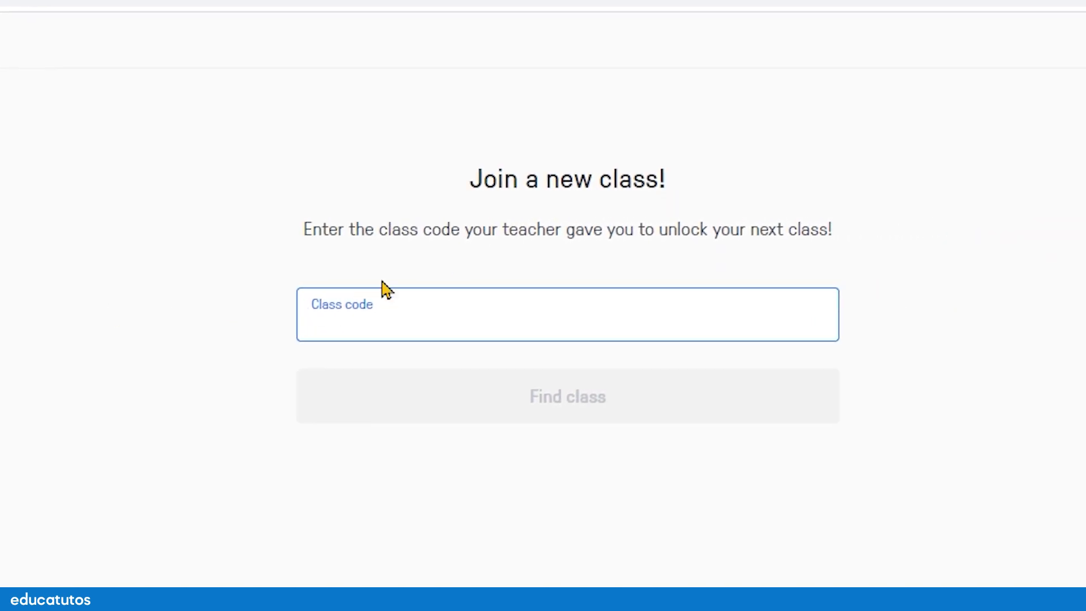
right_click(366, 321)
click(481, 500)
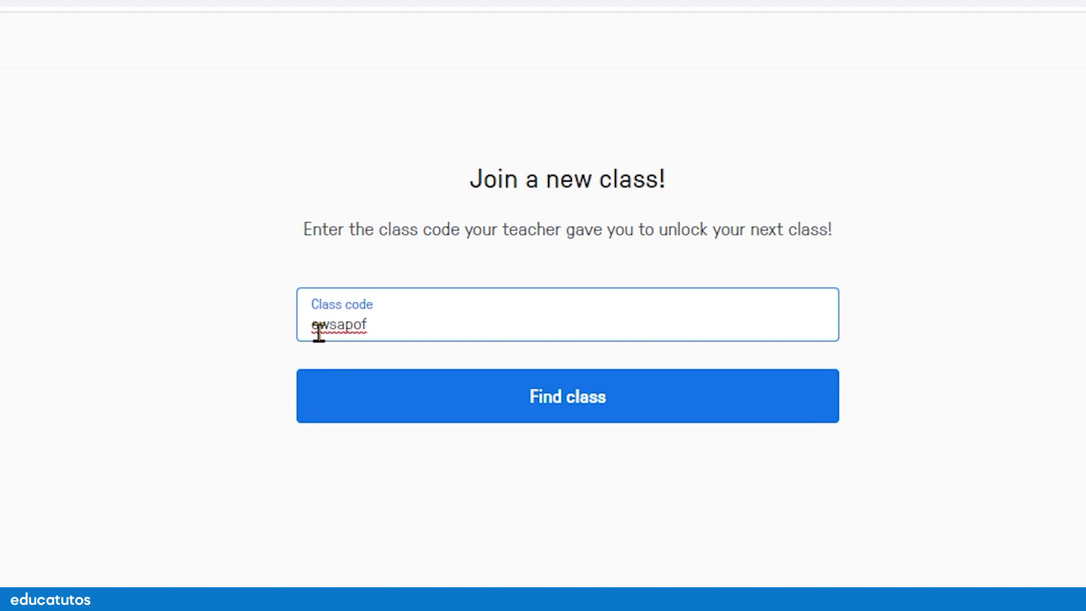